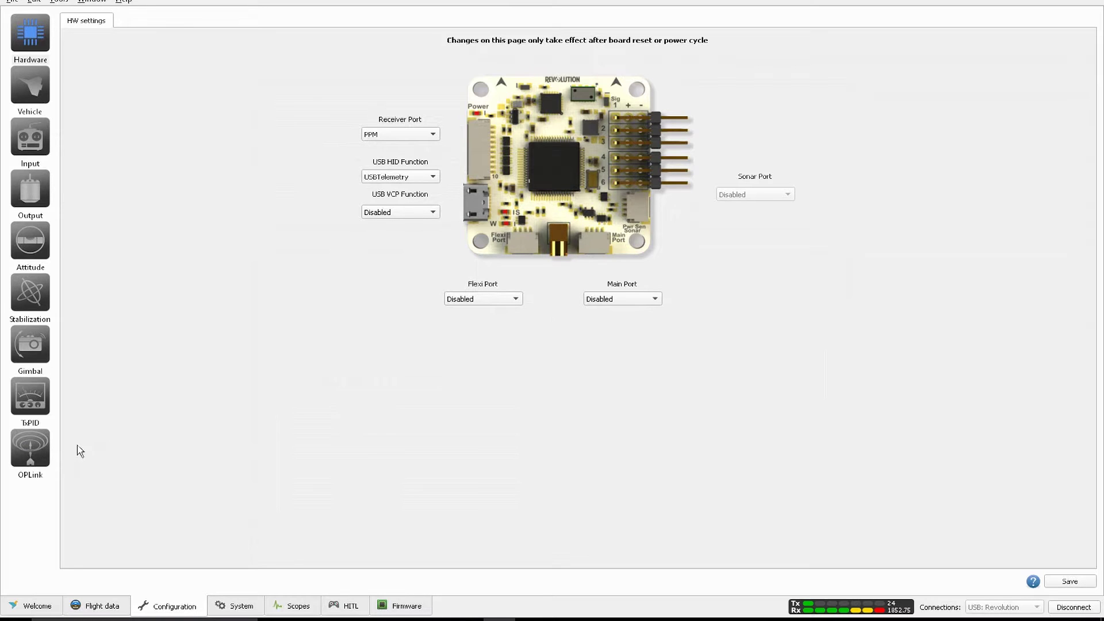
Review the OPLink modem configuration and the values offered for Max Power, leaving the power setting as it is.
click(26, 444)
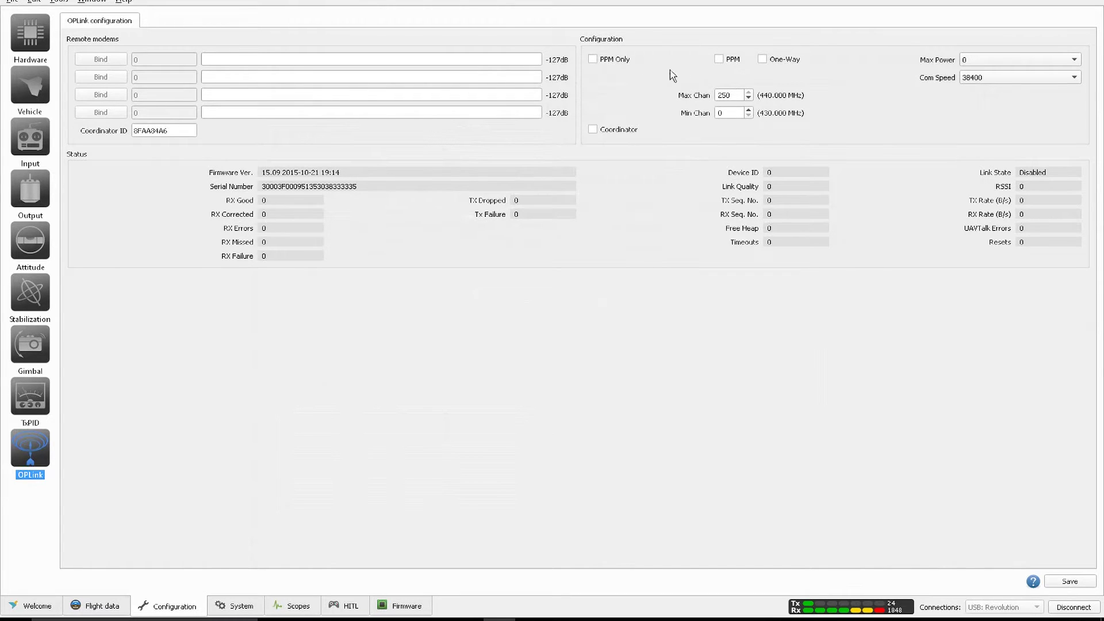
click(985, 61)
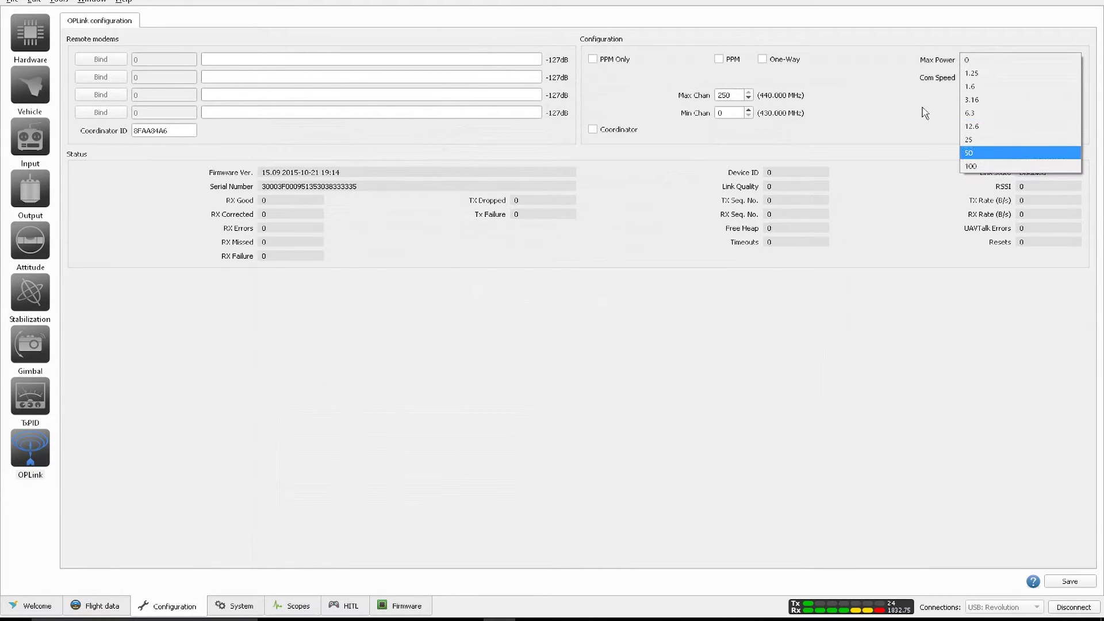
click(912, 100)
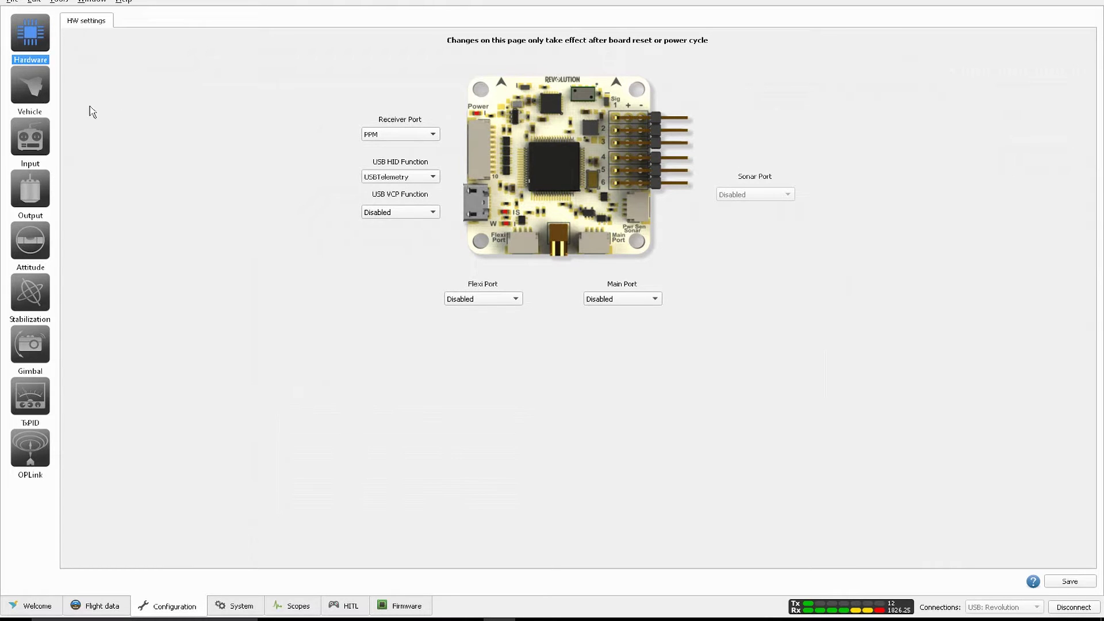
Review the multirotor vehicle setup and the RC input channel mapping, including the receiver types offered for Throttle.
click(32, 94)
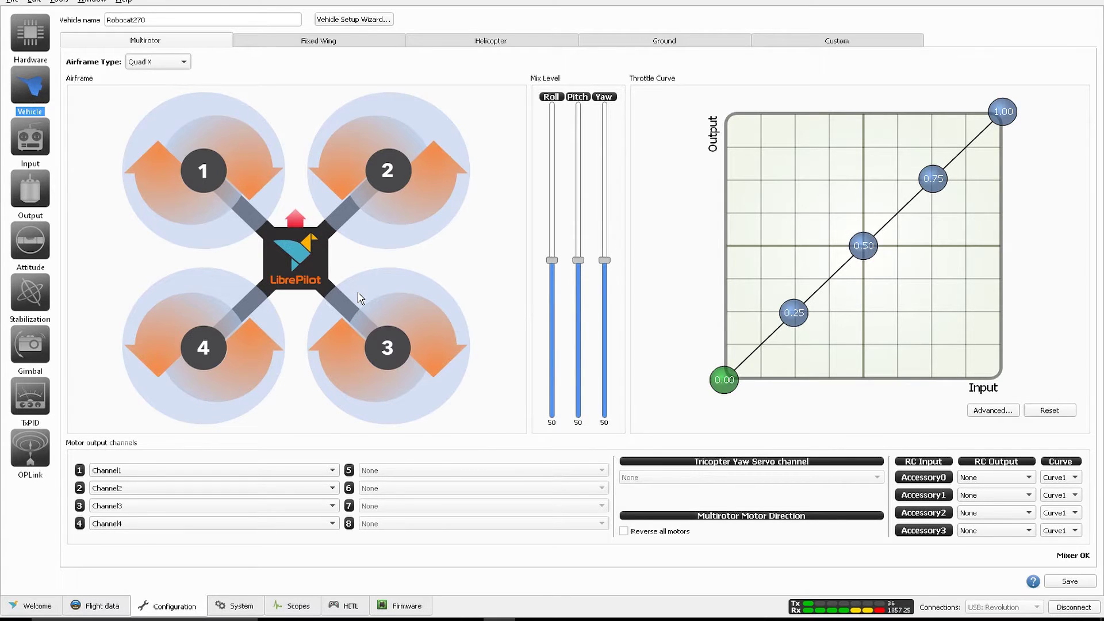
click(21, 139)
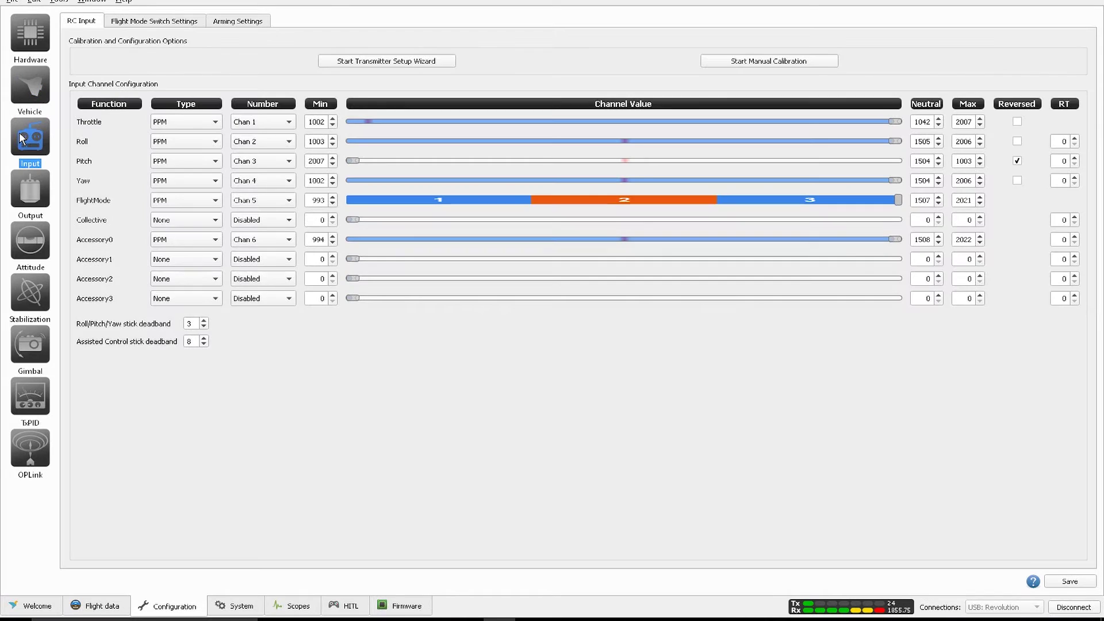
click(214, 126)
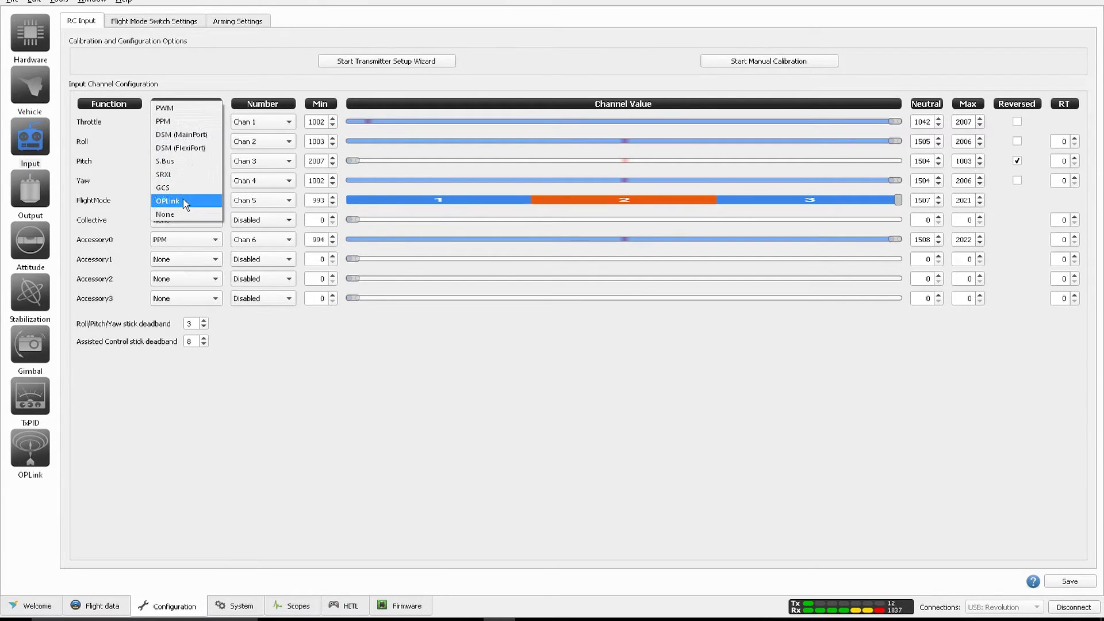
click(214, 87)
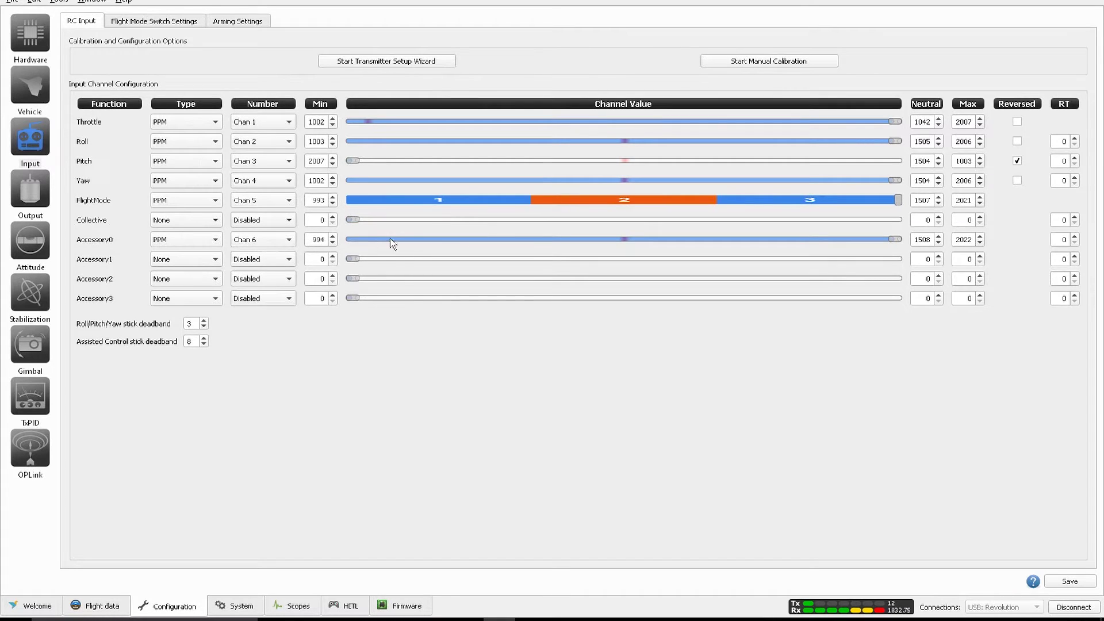
Review the flight mode switch and arming settings, along with the output modes of the motor channels.
mouse_move(470, 246)
click(153, 22)
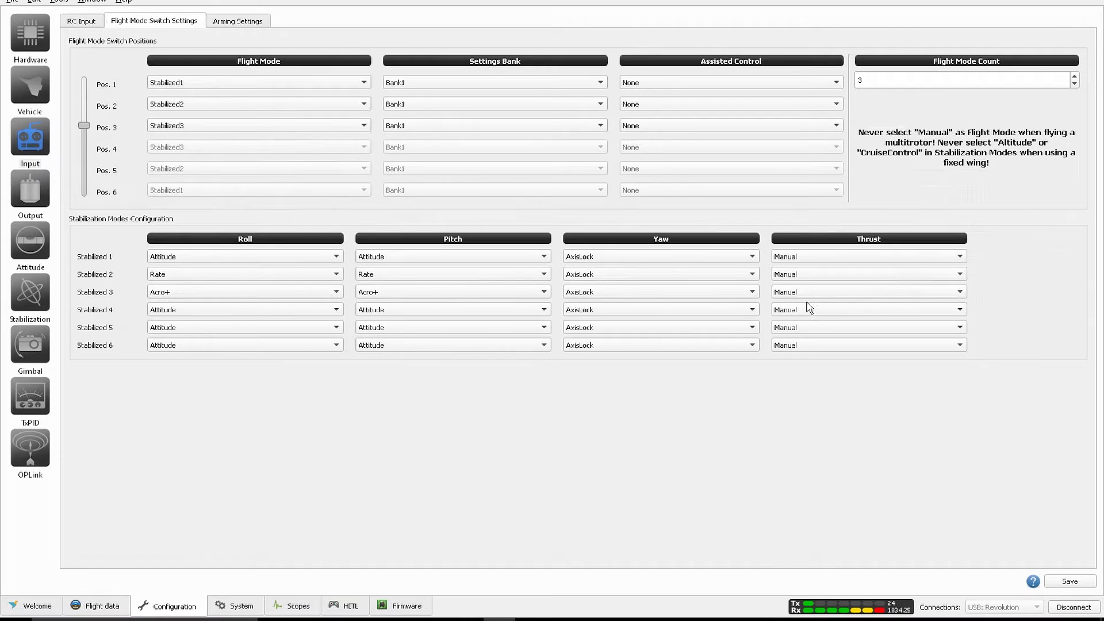
click(245, 26)
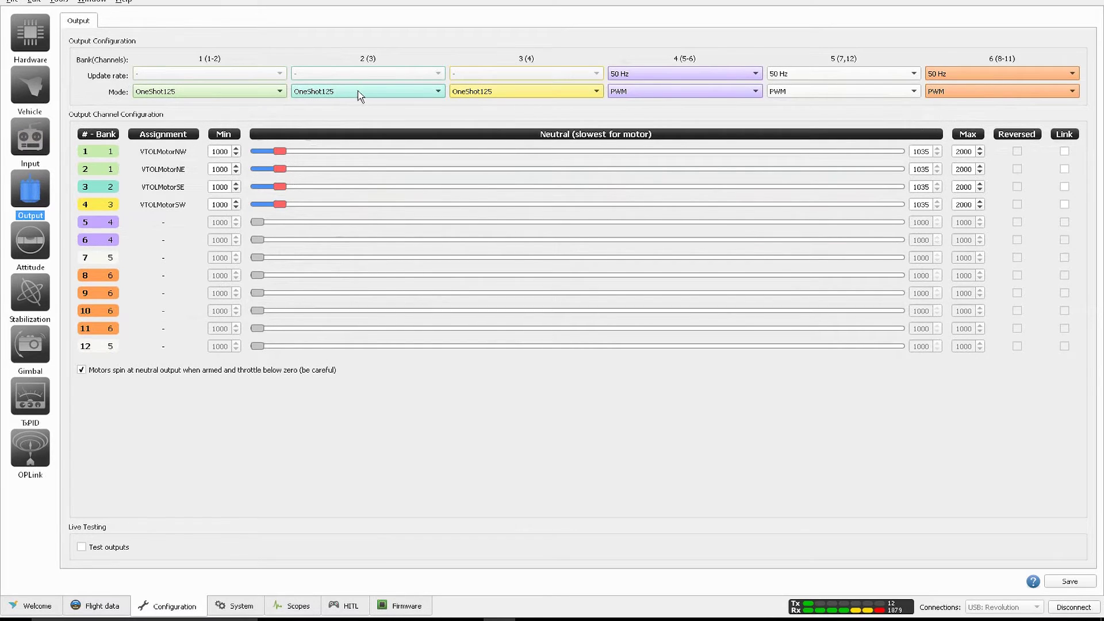
mouse_move(402, 94)
Review the sensor calibration options and the available attitude estimation algorithms, keeping the current algorithm.
click(30, 240)
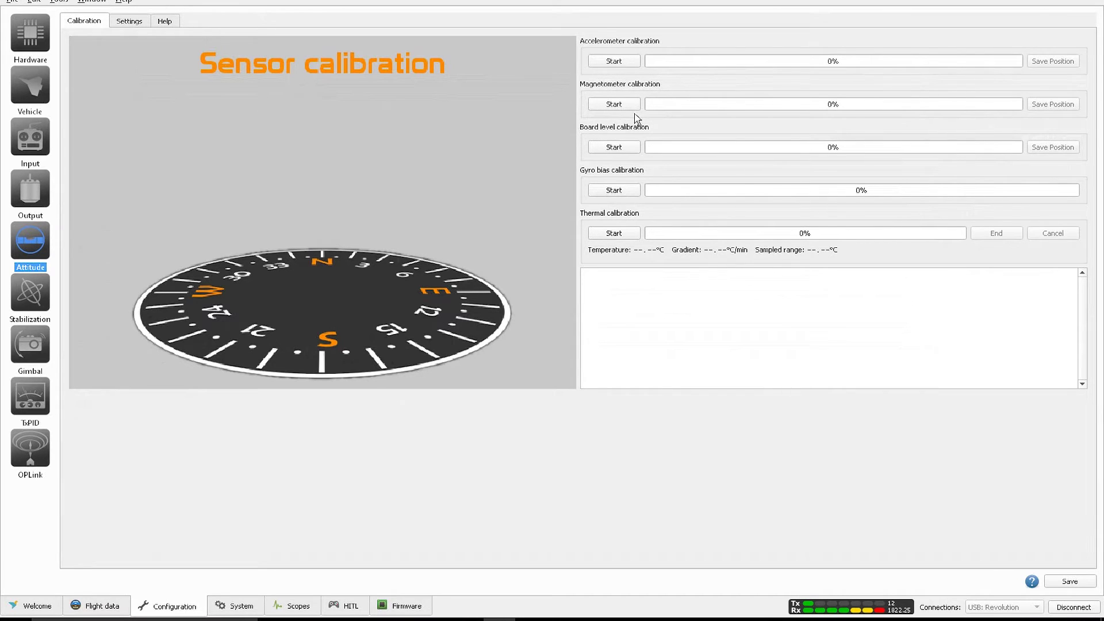
click(137, 23)
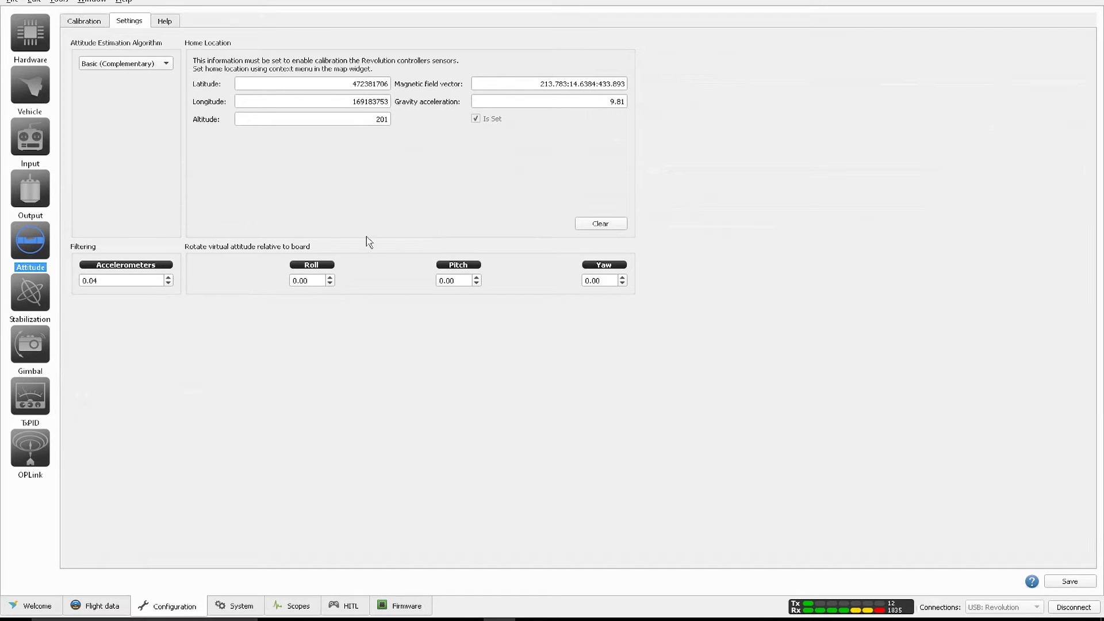
click(153, 67)
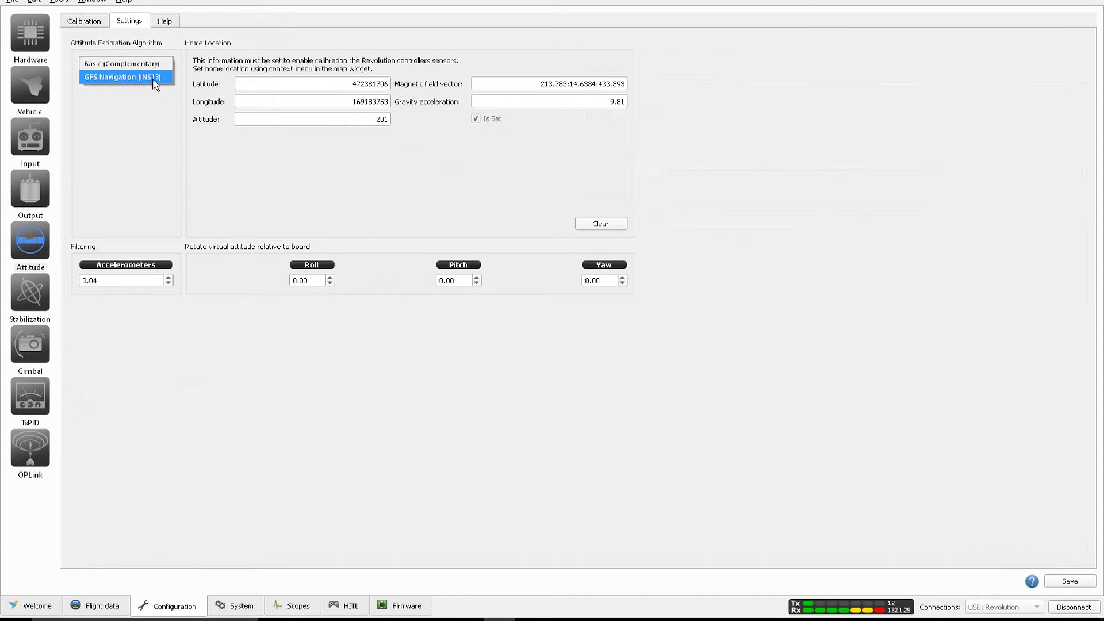
click(108, 237)
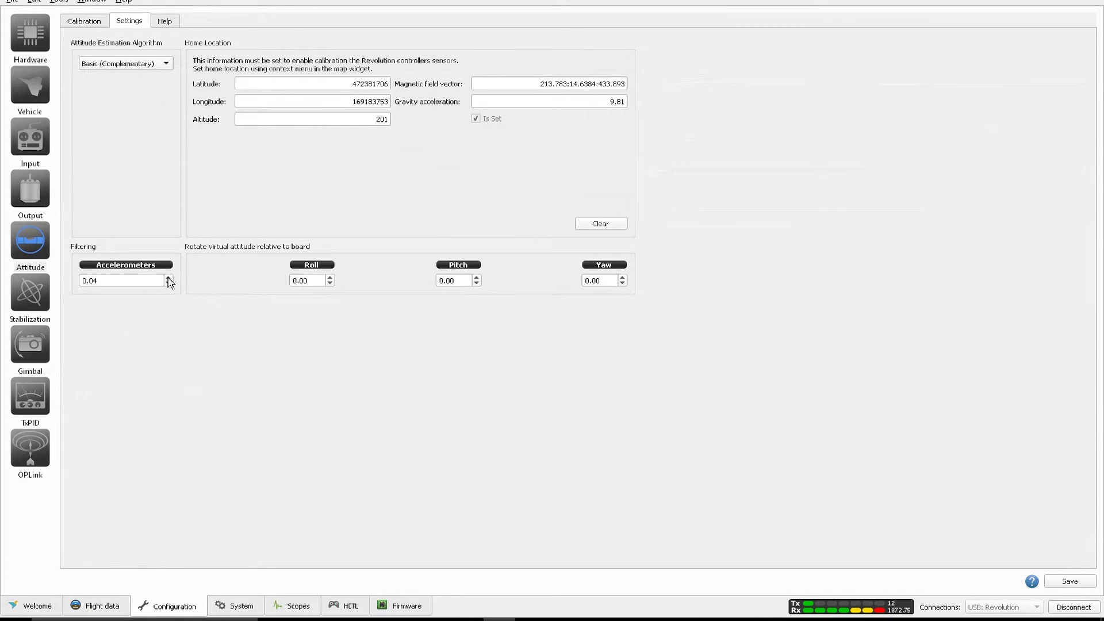
Examine the accelerometer filtering and virtual attitude rotation settings, and check the vehicle's attitude in the flight data display.
mouse_move(170, 283)
drag(610, 282, 557, 291)
click(468, 320)
click(102, 605)
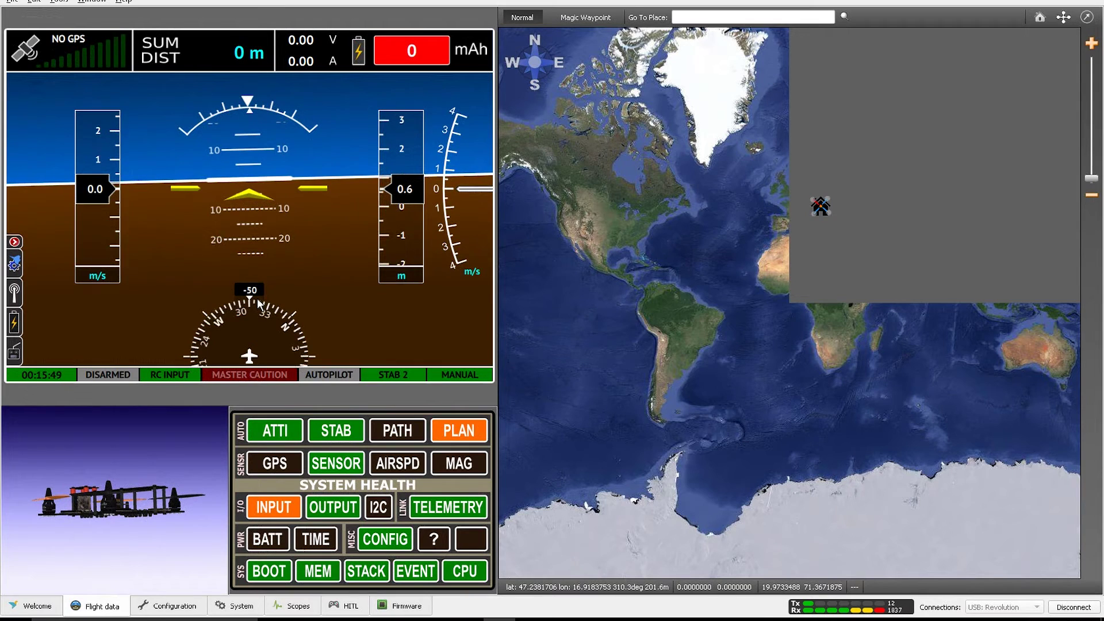
click(185, 608)
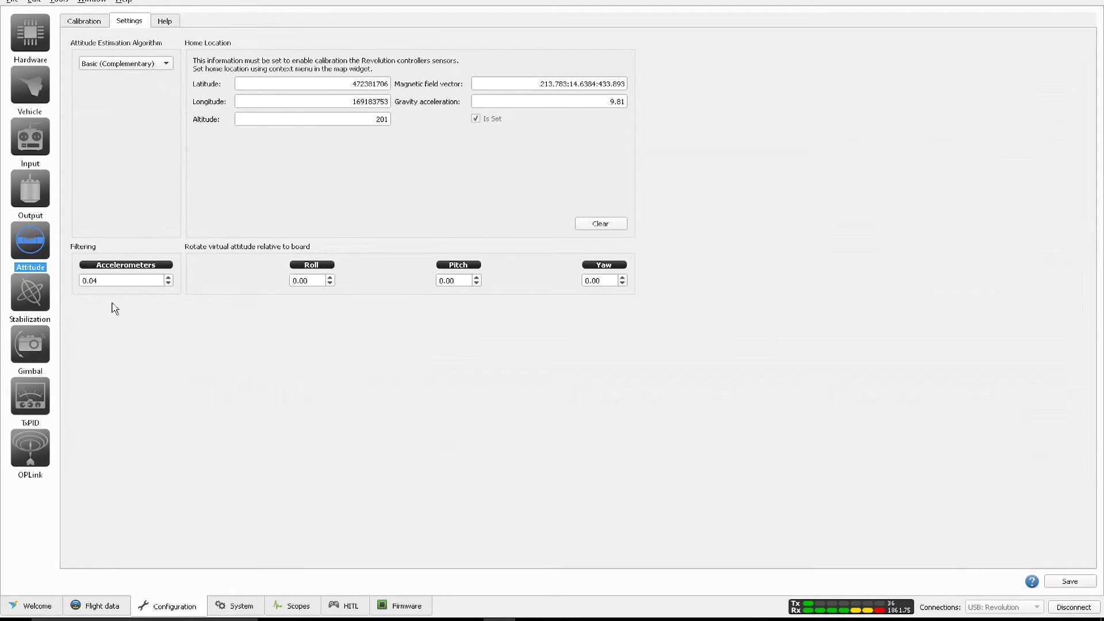
Enable Use Advanced Configuration for the responsiveness of Settings Bank 1 in the stabilization settings.
click(36, 295)
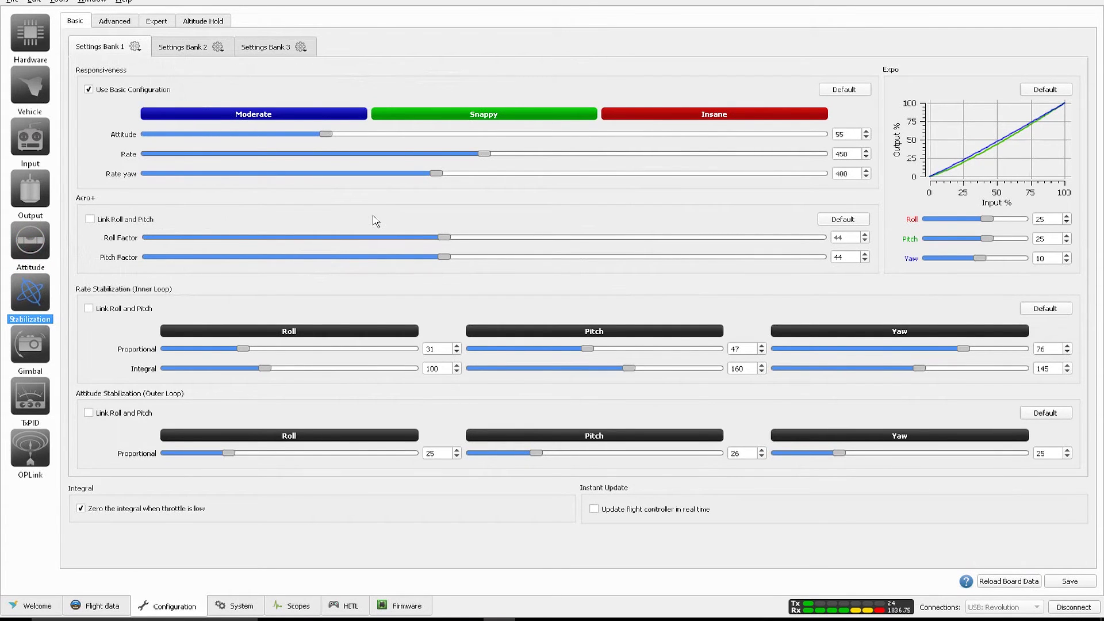
mouse_move(508, 248)
click(115, 22)
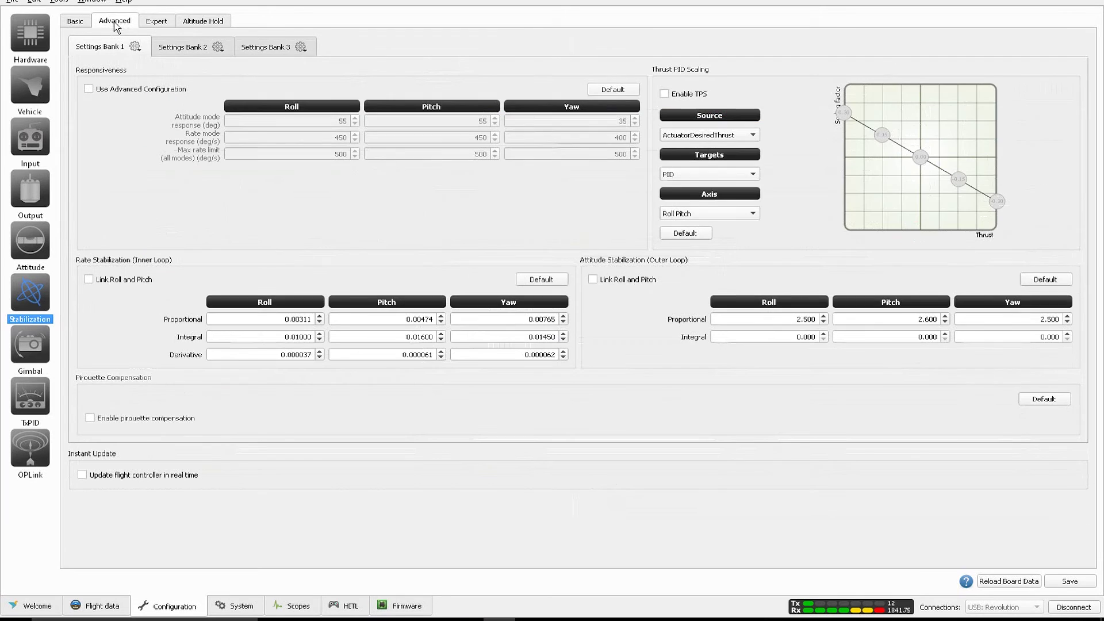
click(130, 89)
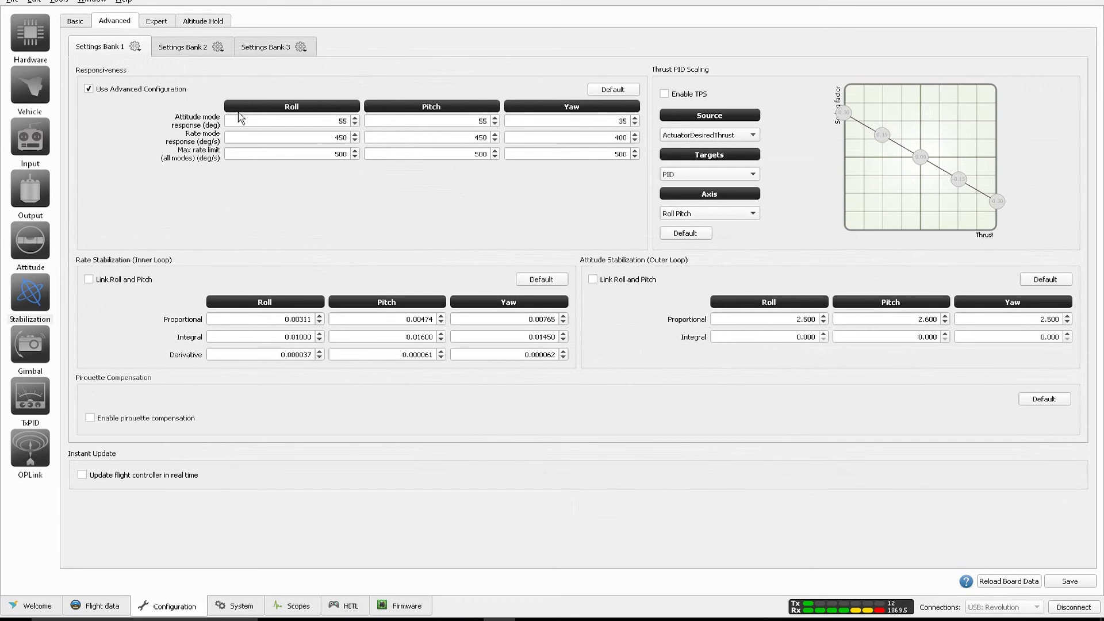
Review the expert stabilization settings and the roll, pitch and yaw expo values of Settings Bank 1.
click(157, 24)
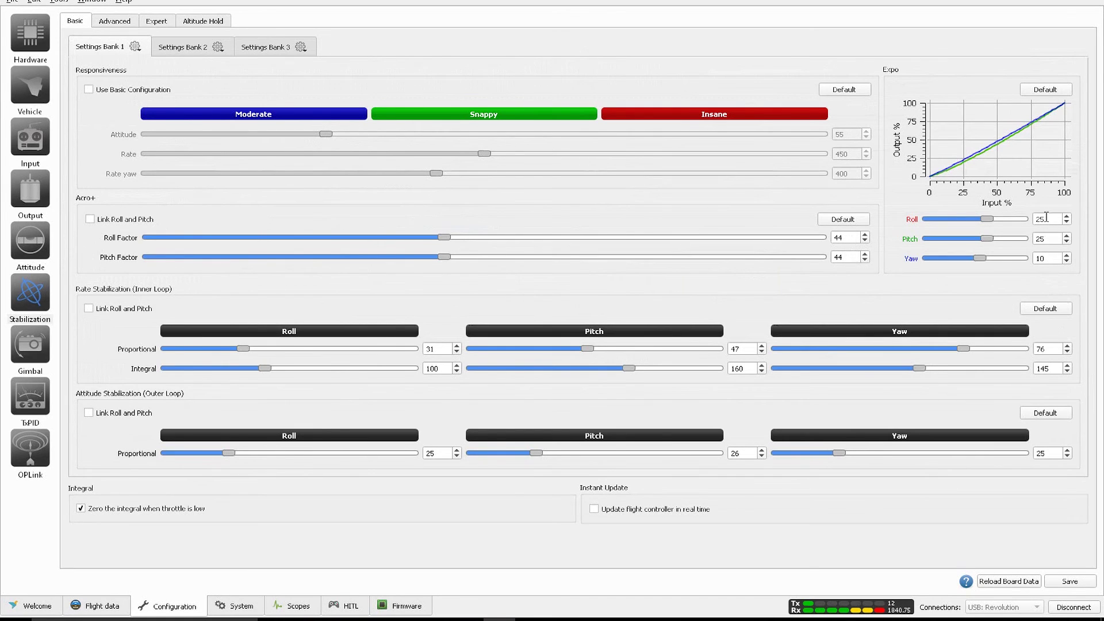
click(1058, 239)
click(1055, 220)
click(1058, 238)
click(1054, 221)
click(1046, 259)
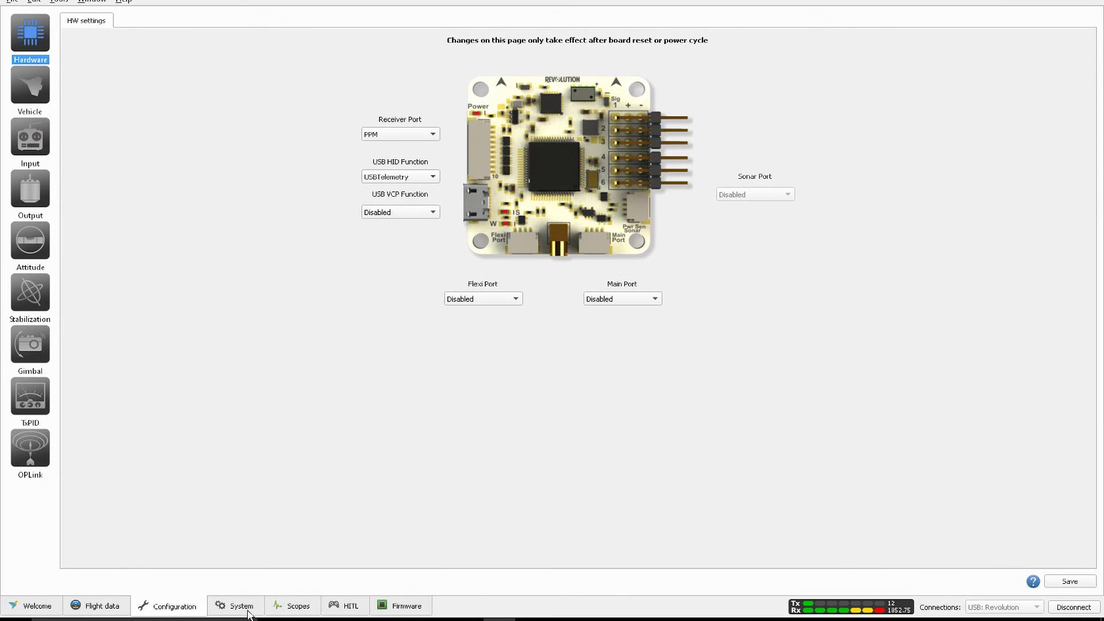
Expand the Settings objects in the system browser to review them alongside the output configuration, and return to the flight data display.
click(243, 609)
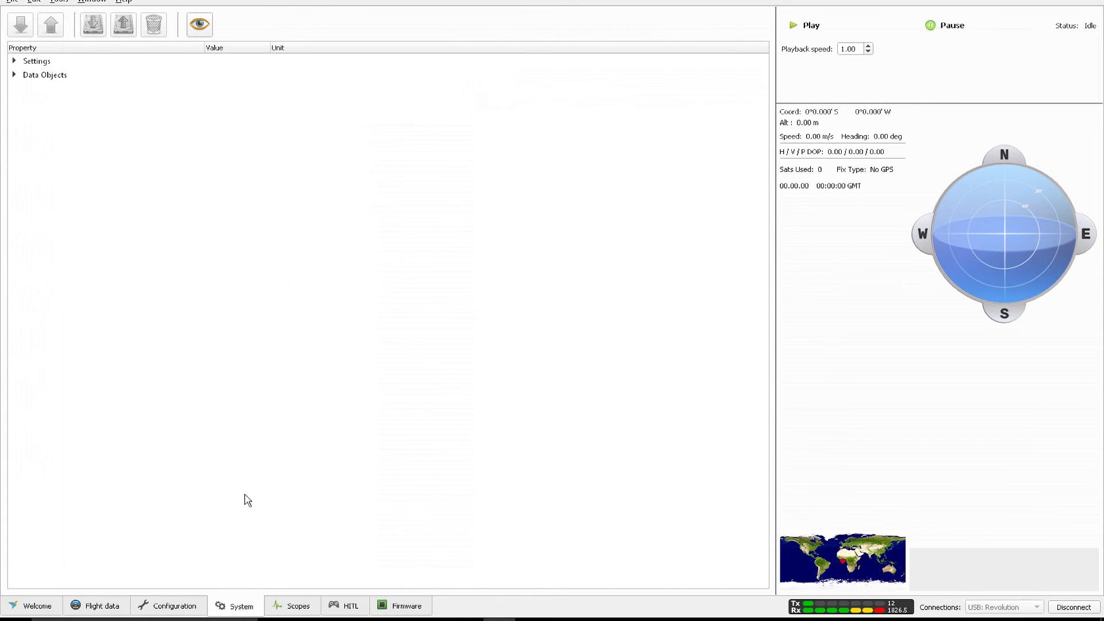
click(14, 61)
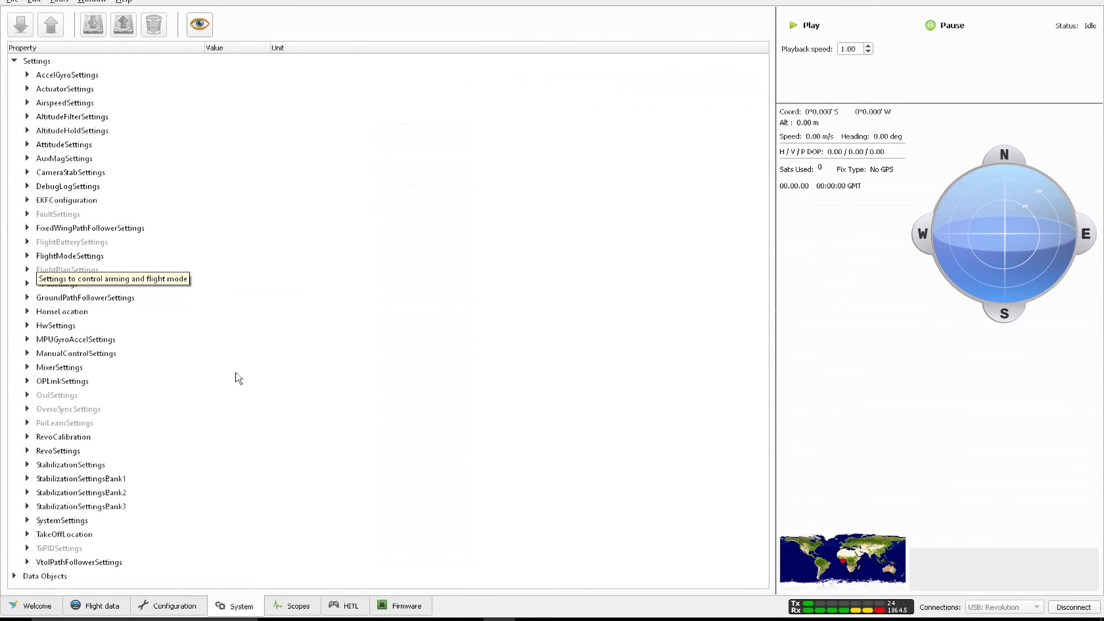
click(169, 606)
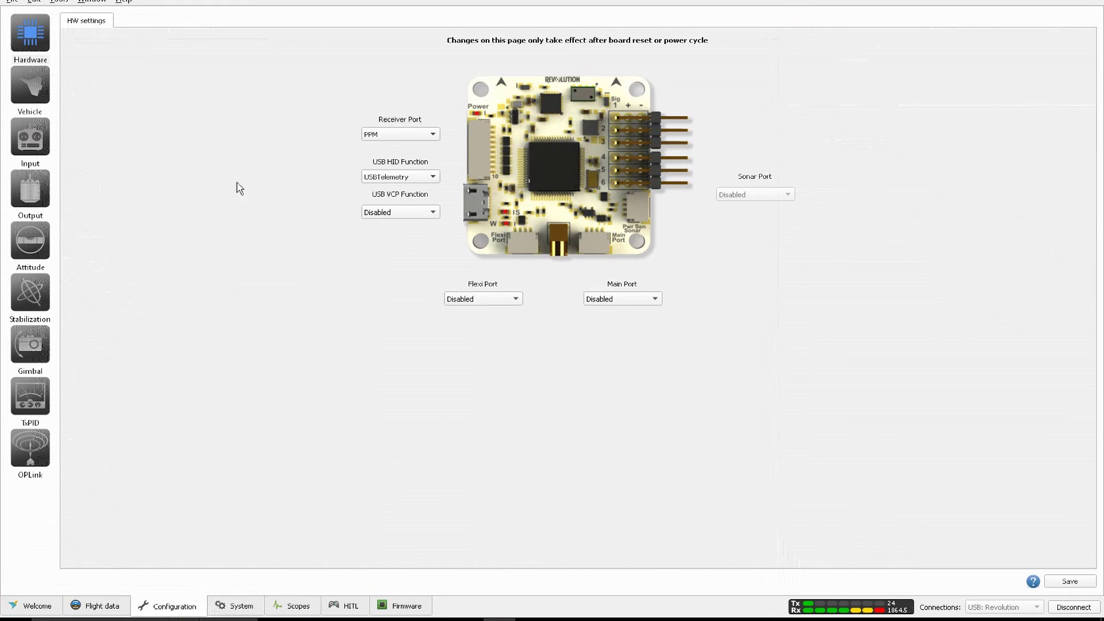
click(32, 190)
click(241, 608)
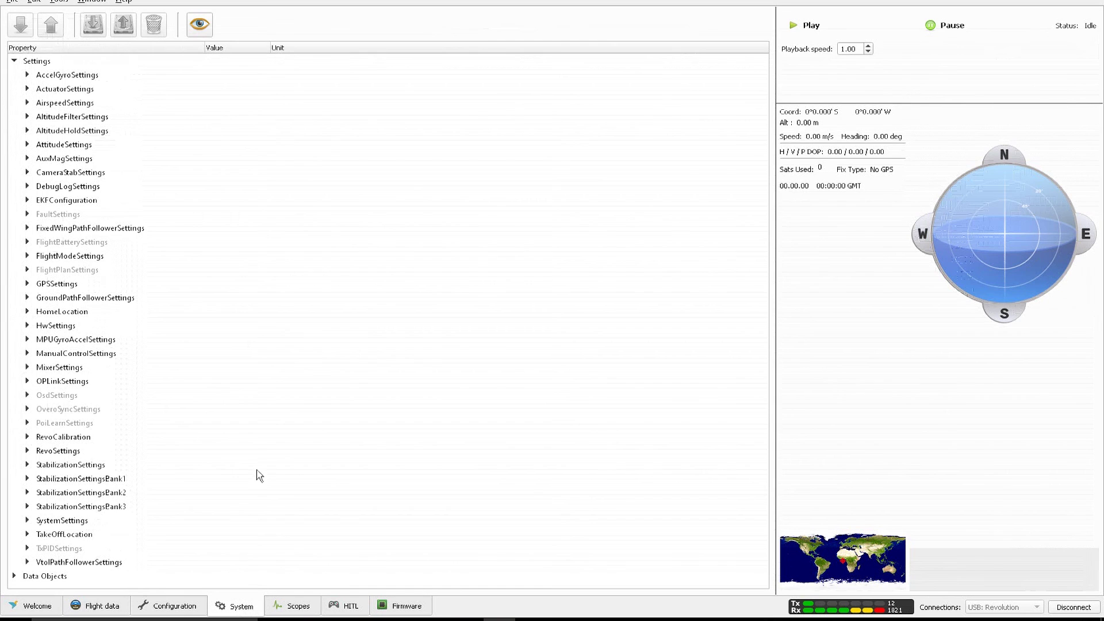
key(ctrl+2)
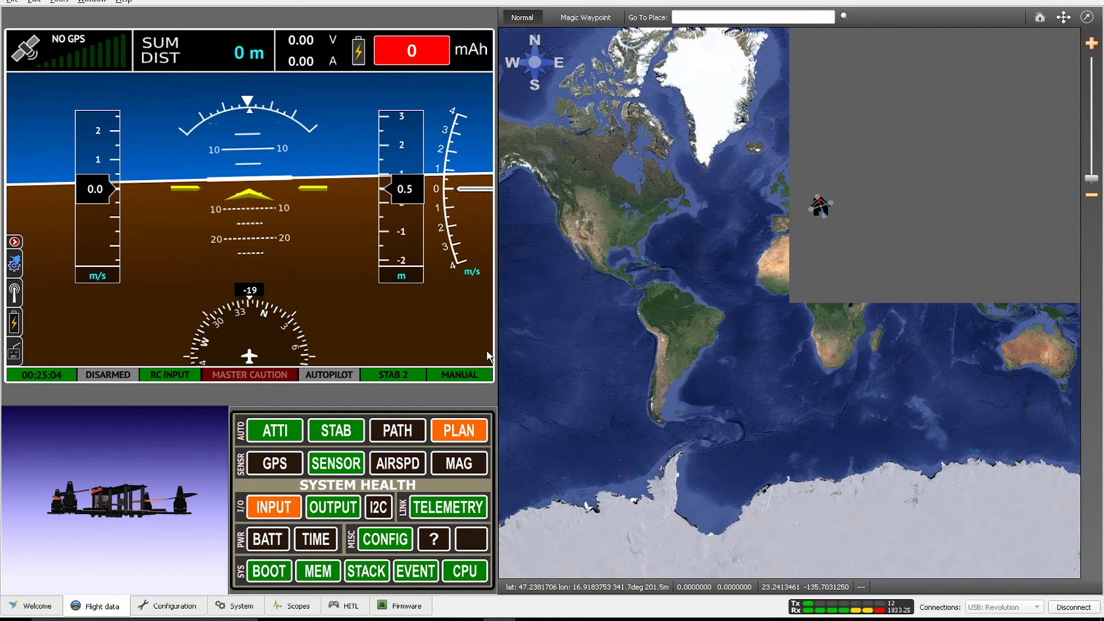